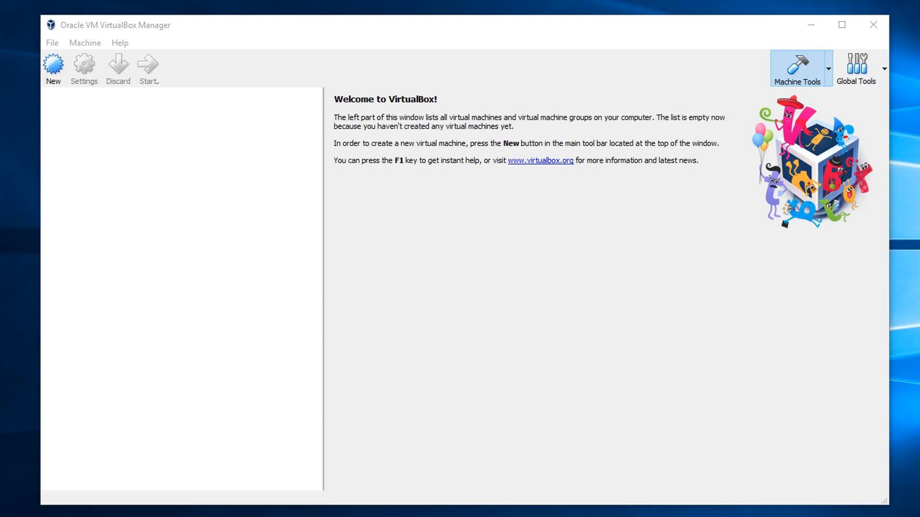
# - Check the installed VirtualBox version in the program's About information
pyautogui.click(131, 30)
pyautogui.click(121, 43)
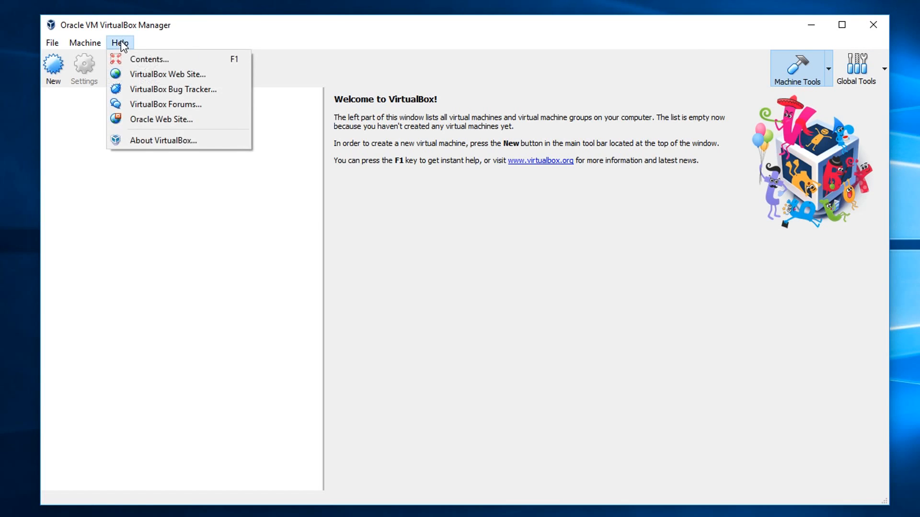
pyautogui.click(145, 139)
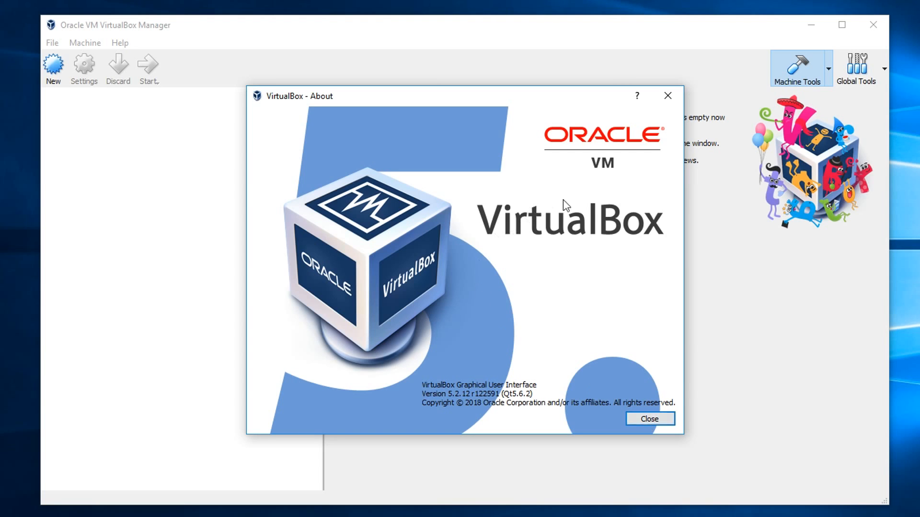
pyautogui.click(650, 420)
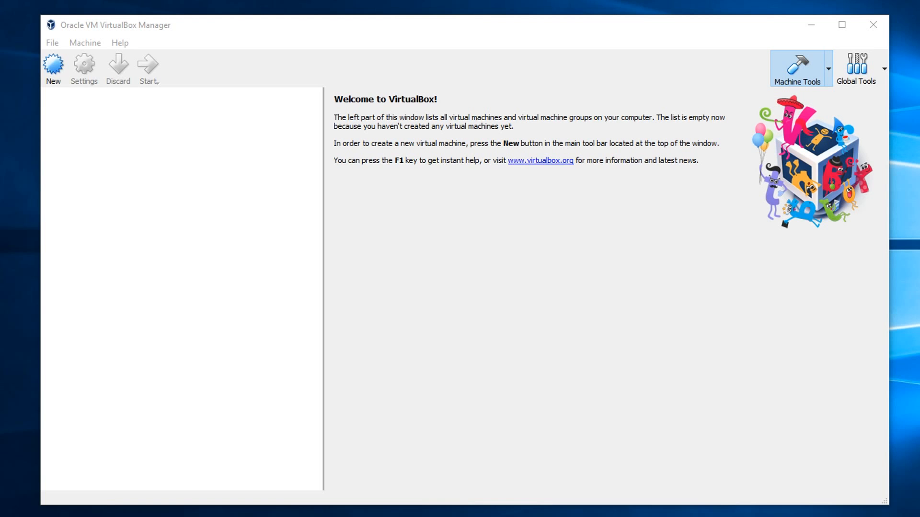
# - Begin a new virtual machine named Win98se with type Microsoft Windows and version Windows 98
pyautogui.click(127, 138)
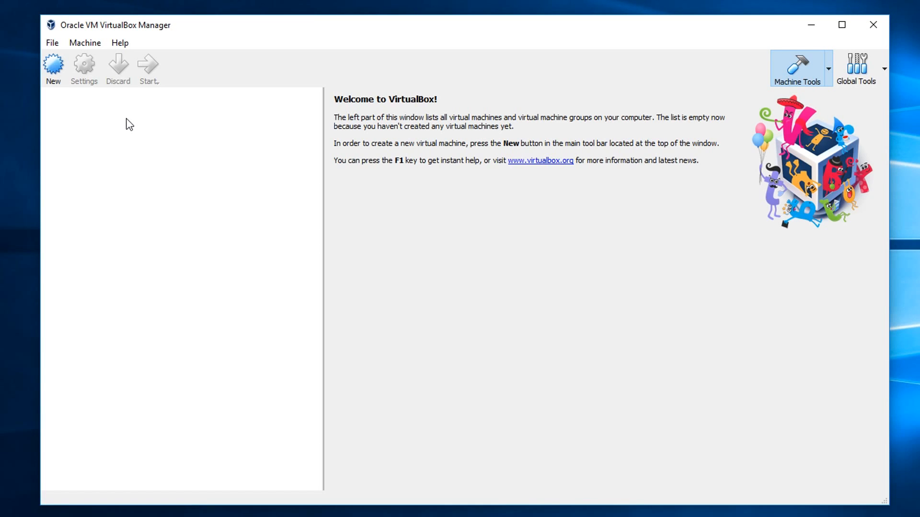
pyautogui.click(55, 63)
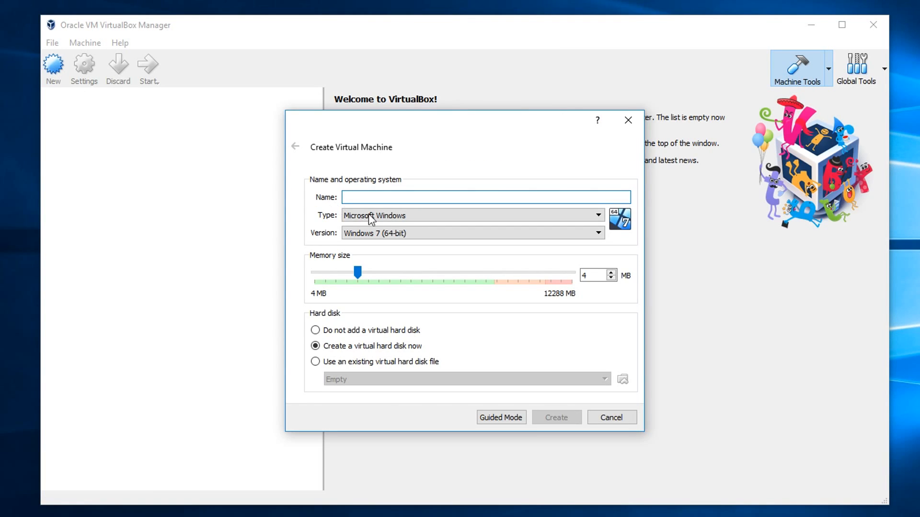
pyautogui.write('Win98se')
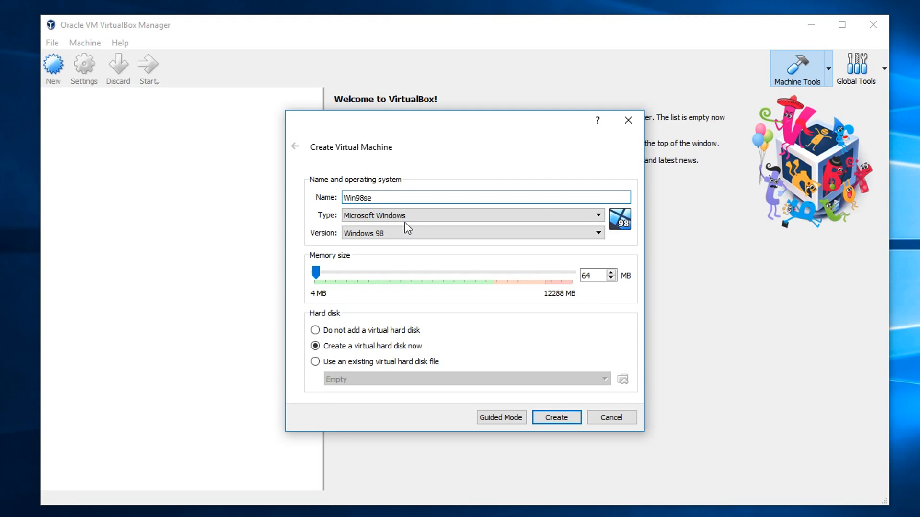
pyautogui.moveTo(376, 198); pyautogui.dragTo(328, 203)
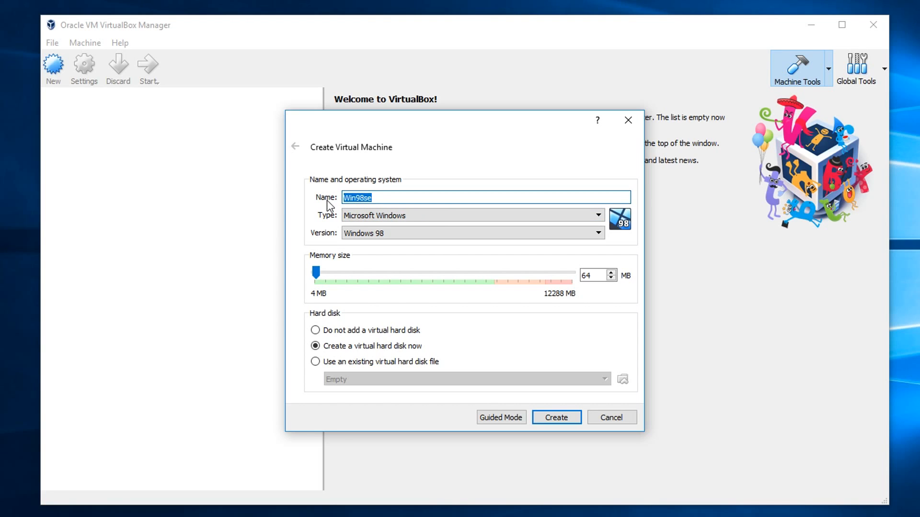
pyautogui.moveTo(391, 197); pyautogui.dragTo(362, 196)
pyautogui.click(389, 197)
pyautogui.doubleClick(392, 197)
pyautogui.click(396, 197)
# - Set the new machine's memory size to 512 MB and proceed with creating a virtual hard disk
pyautogui.press('Tab')
pyautogui.press('Tab')
pyautogui.press('Tab')
pyautogui.press('Tab')
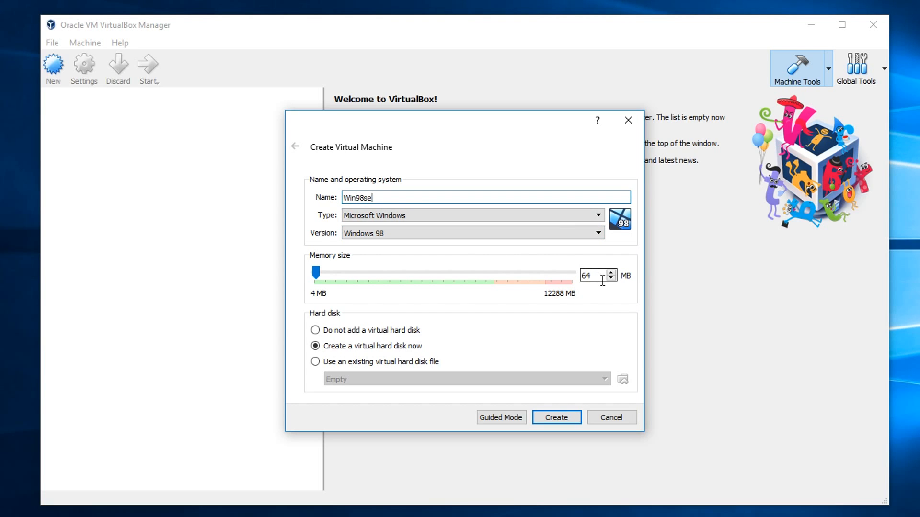
pyautogui.write('512')
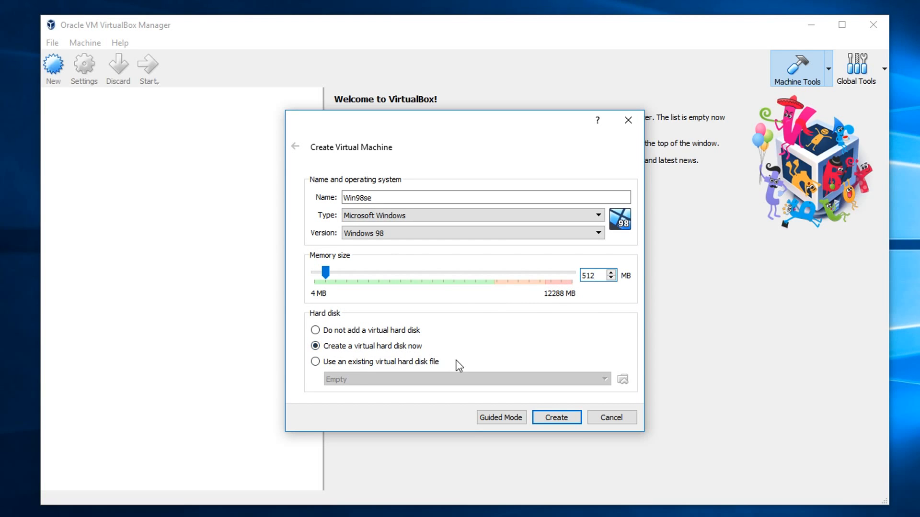
pyautogui.click(555, 414)
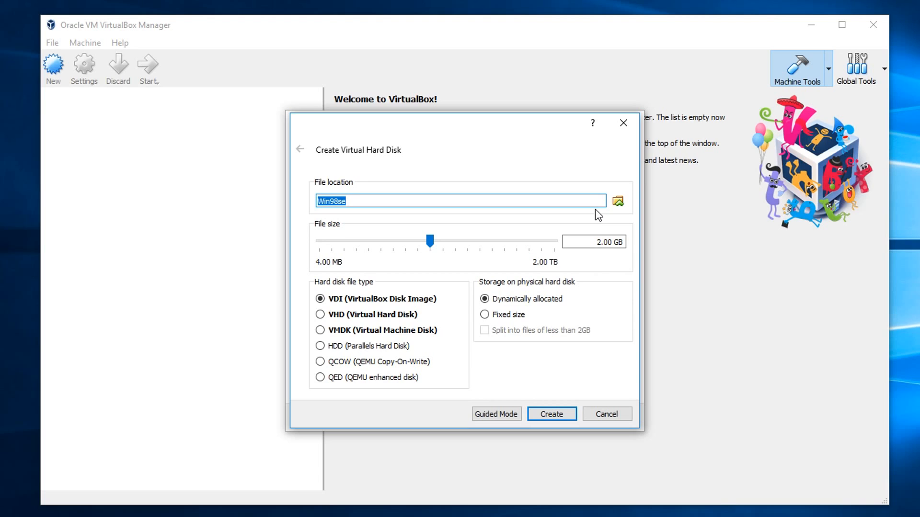
# - Create the Win98se virtual hard disk as a dynamically allocated VDI with a size of 12 GB
pyautogui.click(598, 237)
pyautogui.write('1')
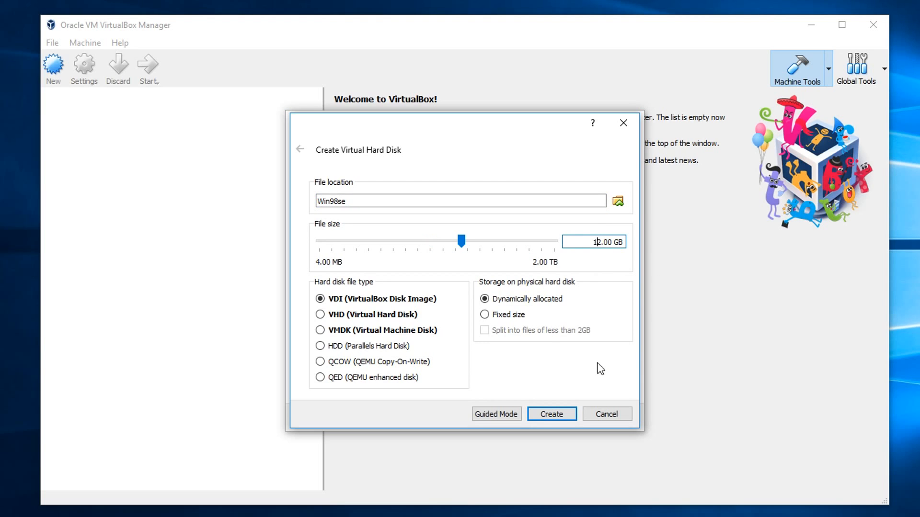
pyautogui.click(552, 415)
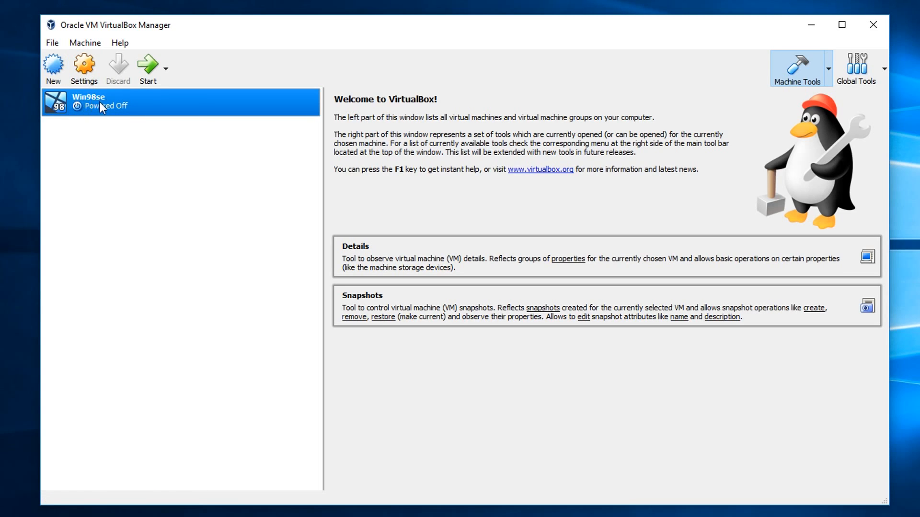
# - In the Win98se machine's system settings, disable Floppy in the boot order and keep the PIIX3 chipset
pyautogui.click(84, 71)
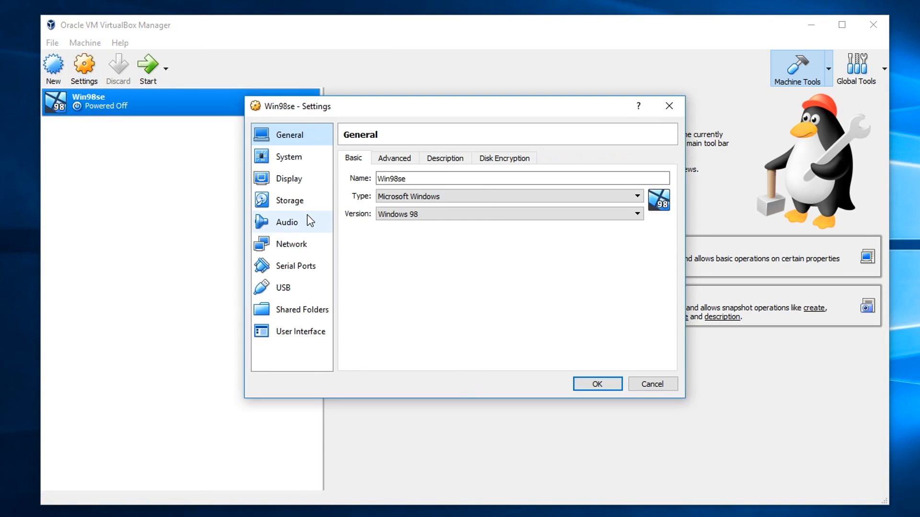
pyautogui.click(292, 159)
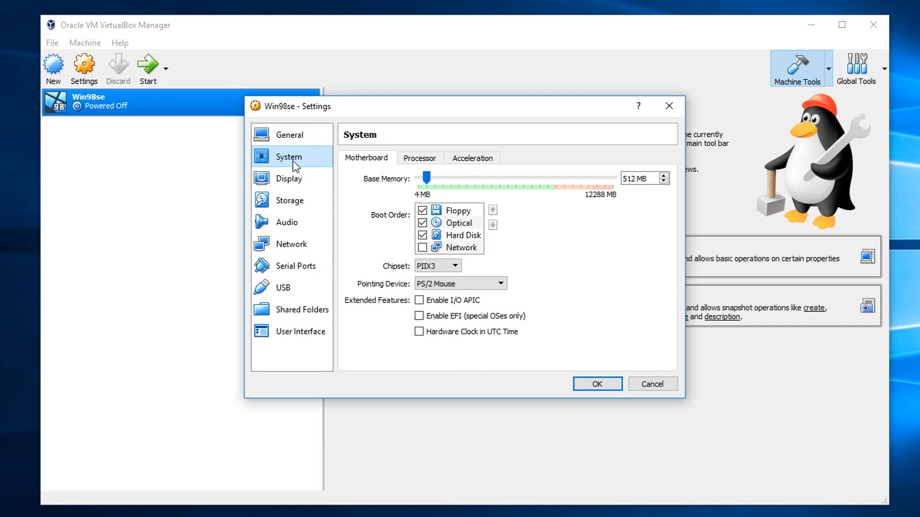
pyautogui.click(422, 211)
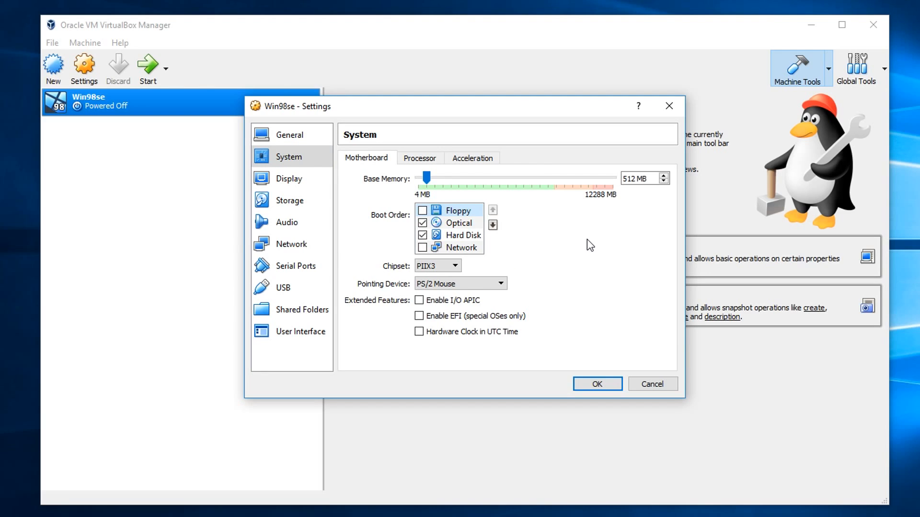
pyautogui.click(431, 266)
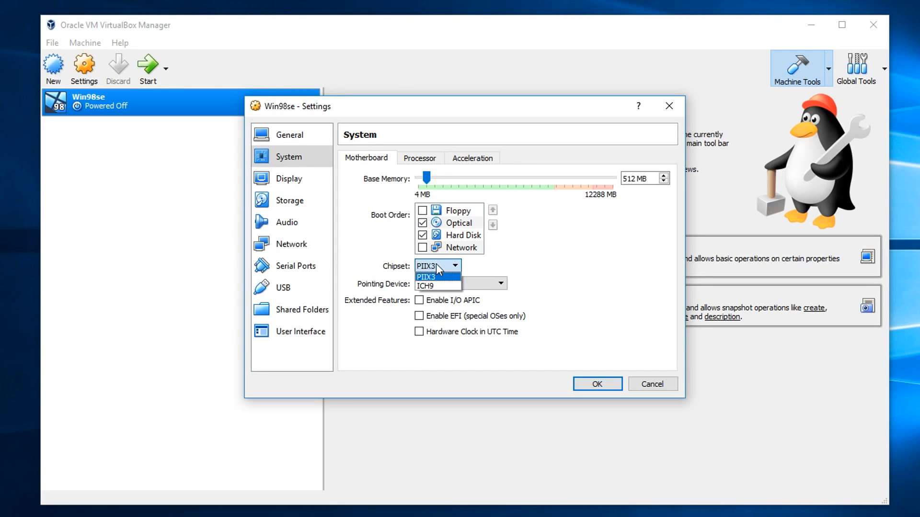
pyautogui.click(436, 263)
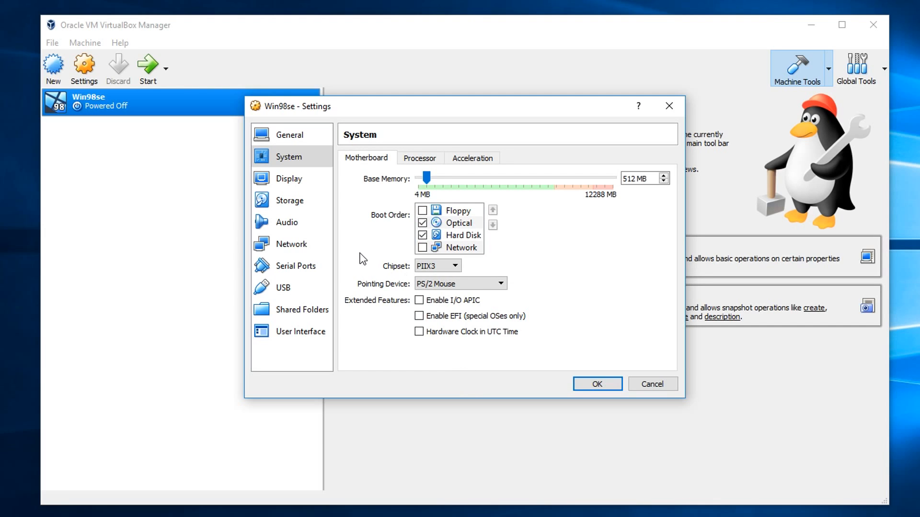
# - Set the pointing device to USB Tablet and enable the I/O APIC and PAE/NX extended features
pyautogui.click(439, 289)
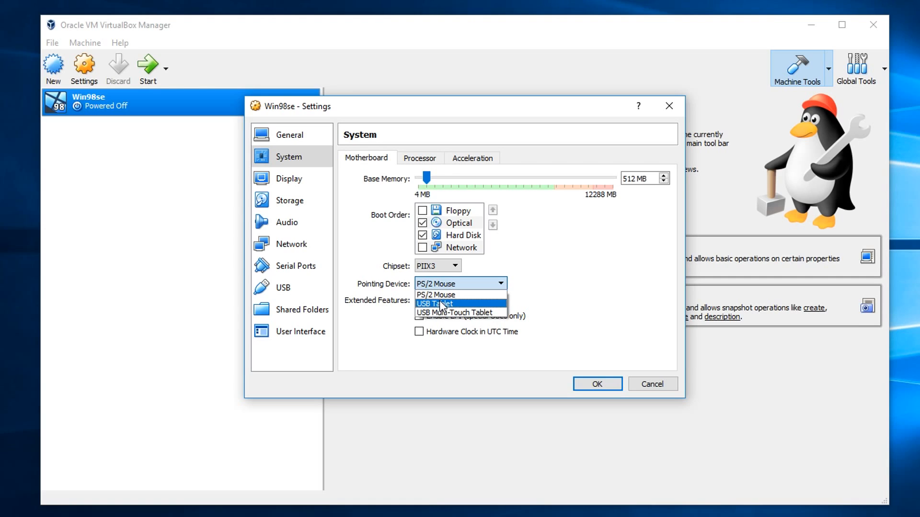
pyautogui.click(439, 300)
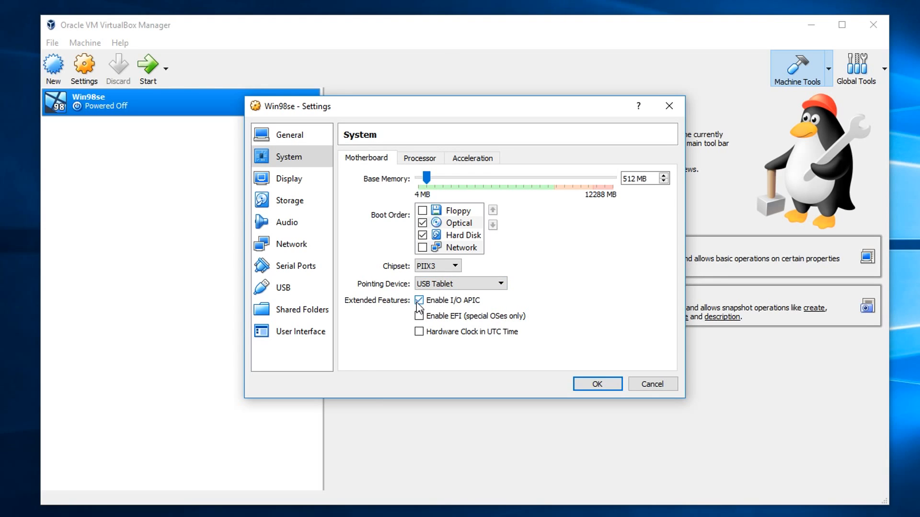
pyautogui.click(419, 160)
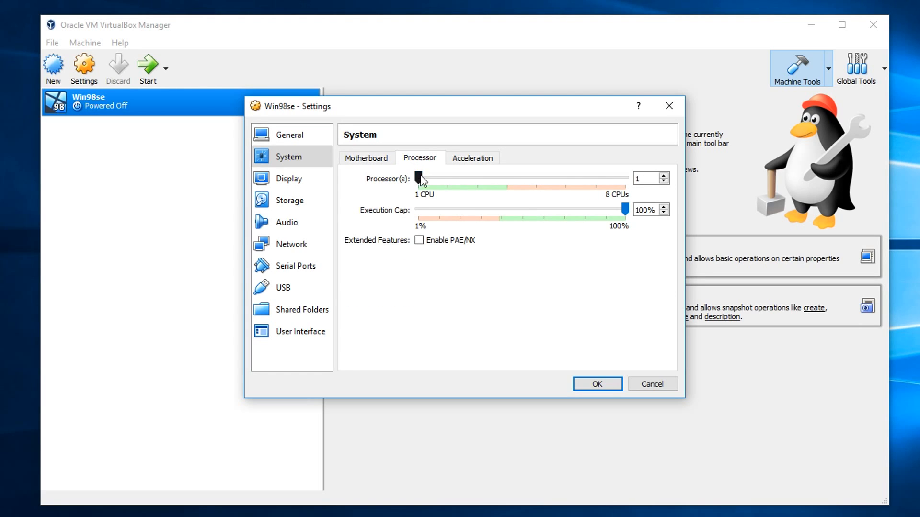
pyautogui.click(419, 243)
# - Set the display's video memory to 64 MB and enable both 3D acceleration and 2D video acceleration
pyautogui.click(288, 181)
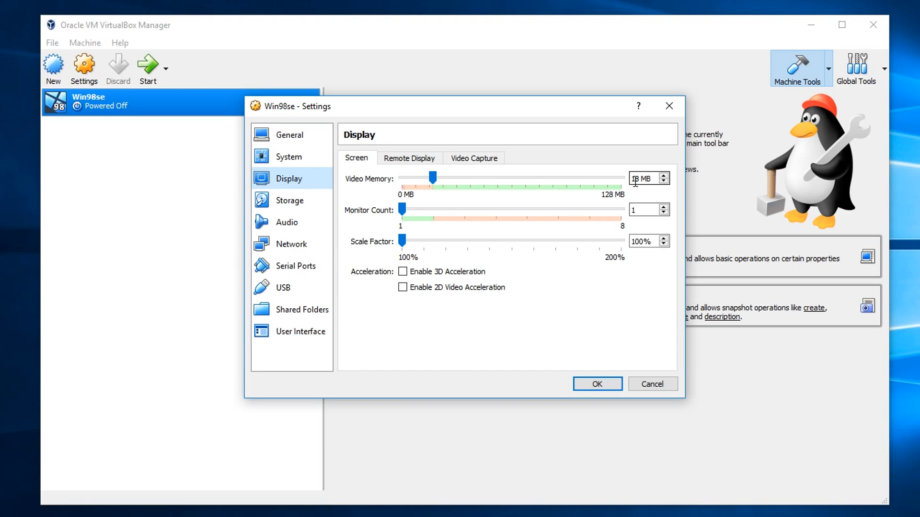
pyautogui.moveTo(434, 178); pyautogui.dragTo(513, 183)
pyautogui.click(404, 272)
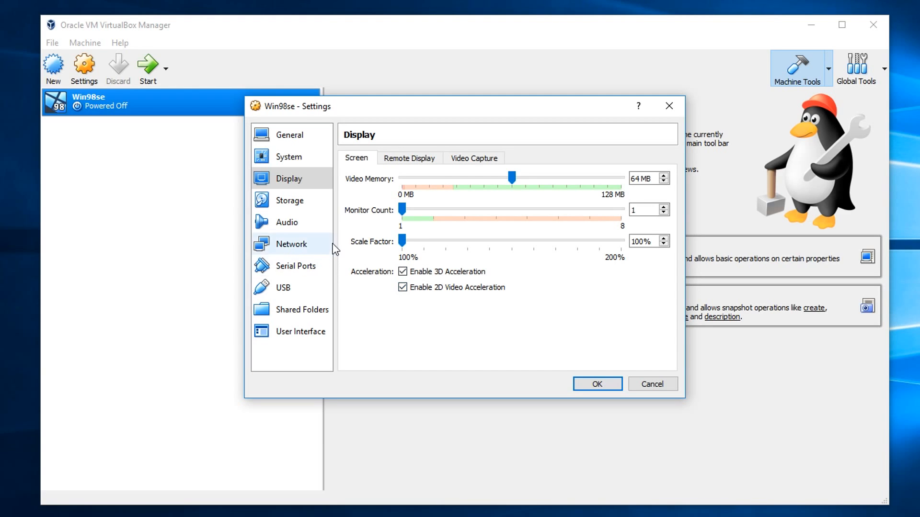
# - Examine the available audio controller types in the machine's audio settings, keeping SoundBlaster 16
pyautogui.click(295, 227)
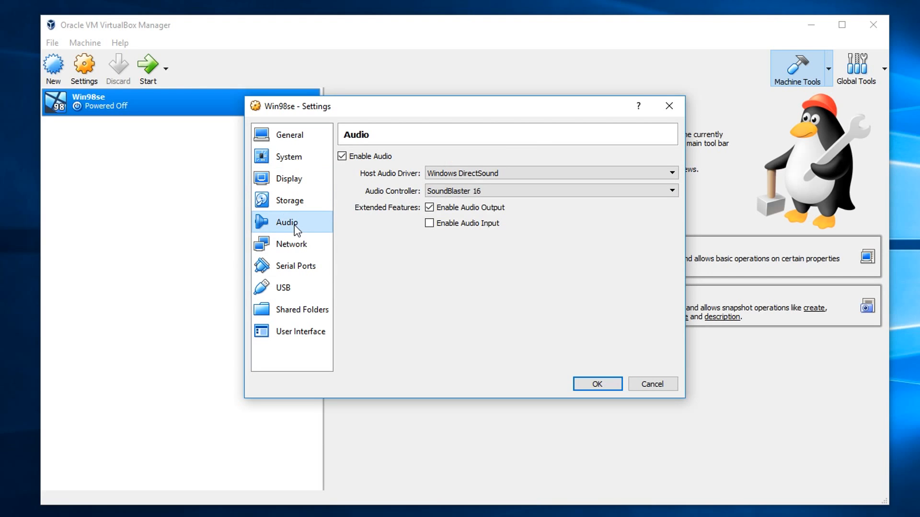
pyautogui.click(488, 192)
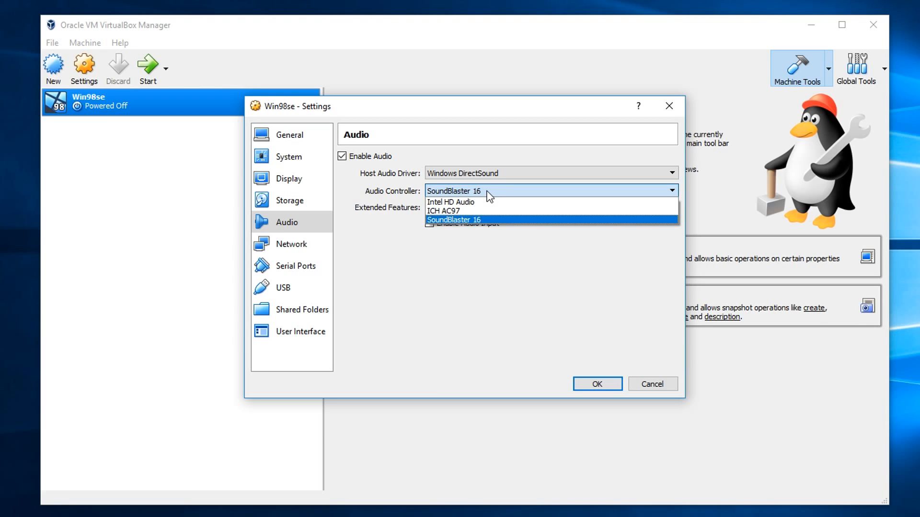
pyautogui.click(487, 192)
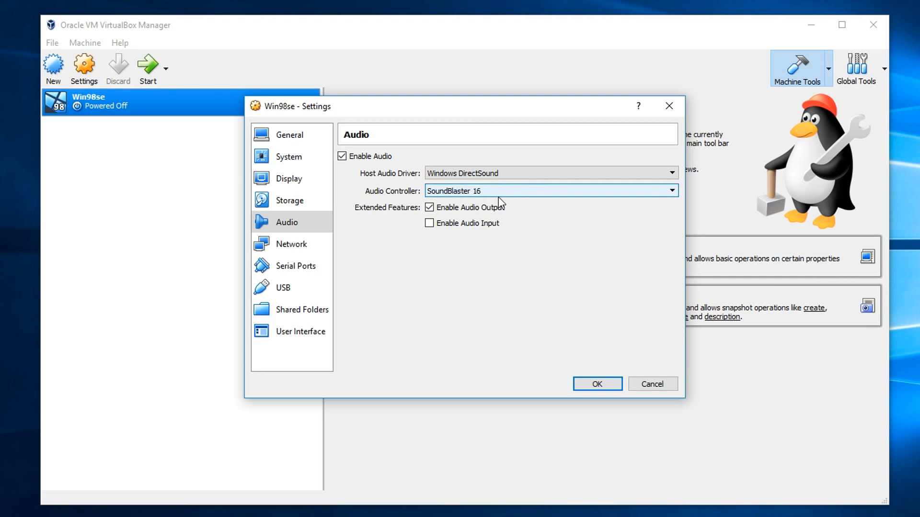
# - Attach network Adapter 1 to a Bridged Adapter and set its adapter type to PCnet-PCI II (Am79C970A)
pyautogui.click(298, 245)
pyautogui.click(450, 195)
pyautogui.click(435, 230)
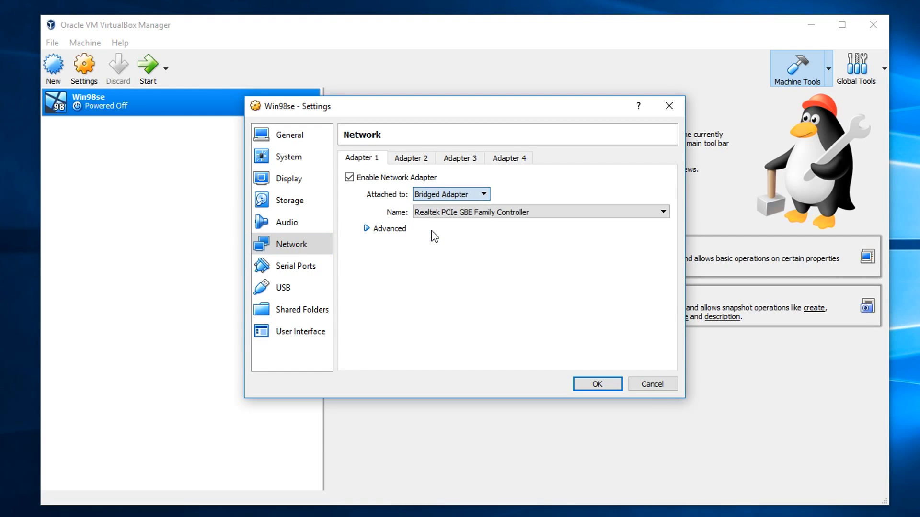
pyautogui.click(368, 229)
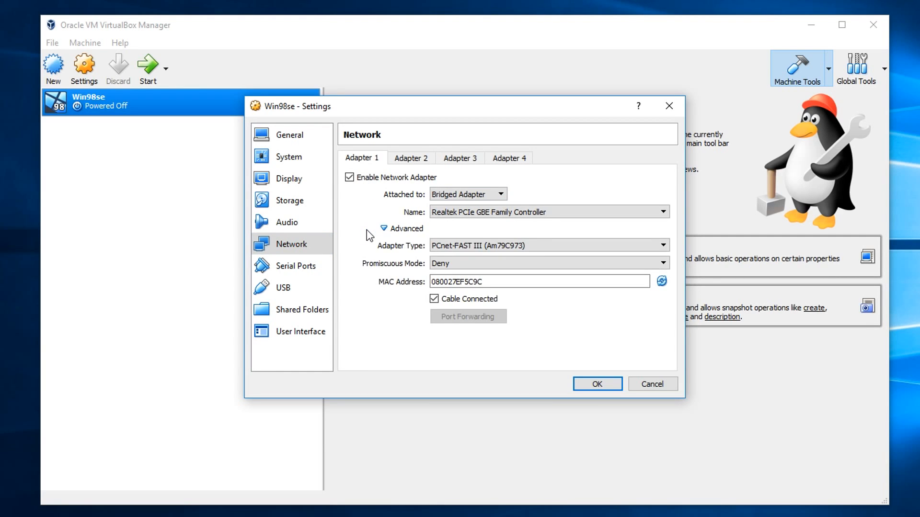
pyautogui.click(460, 247)
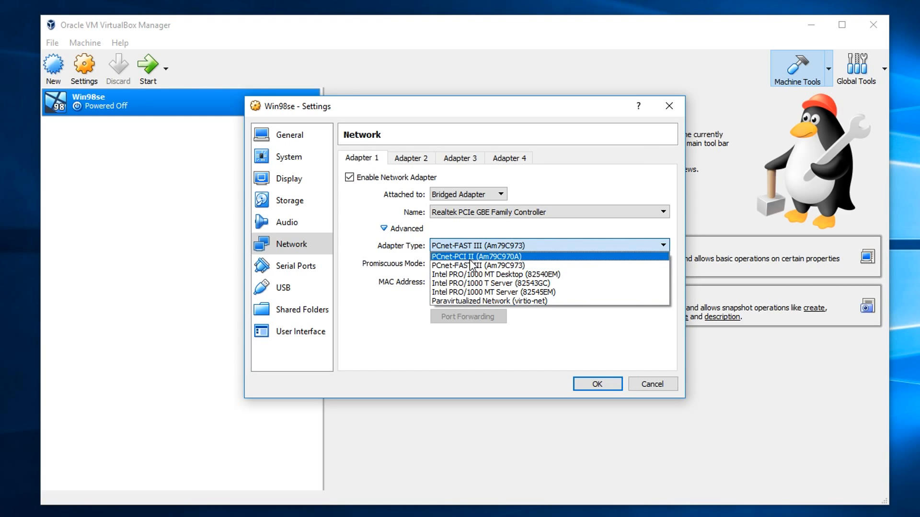
pyautogui.click(471, 258)
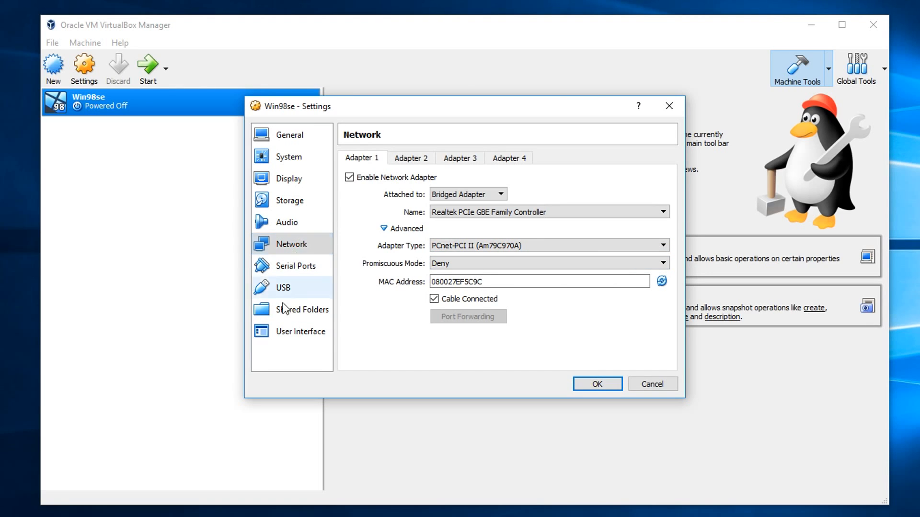
# - Set the mini toolbar to show at the top of the screen and save the machine settings
pyautogui.click(296, 332)
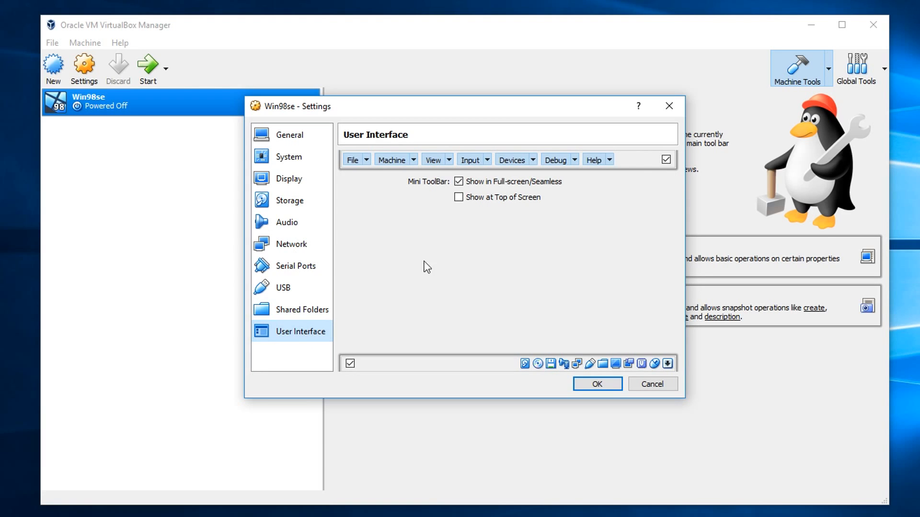
pyautogui.click(459, 198)
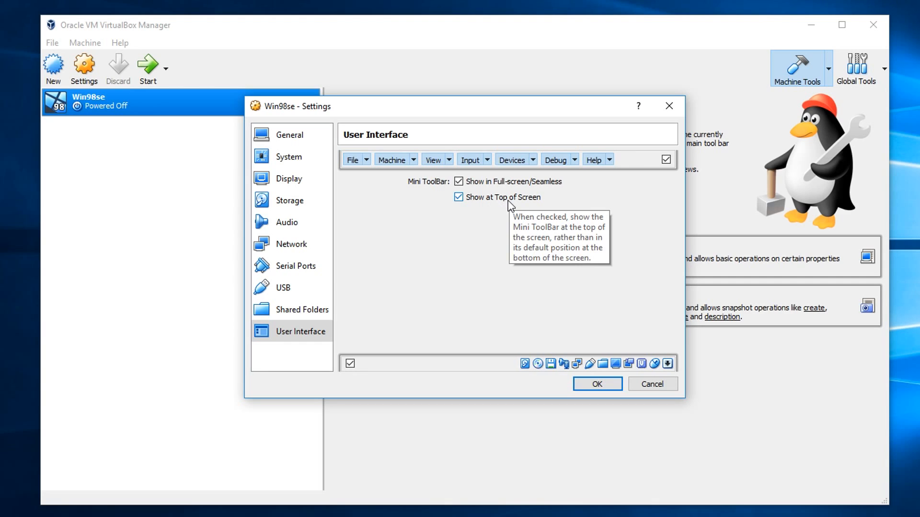
pyautogui.click(597, 384)
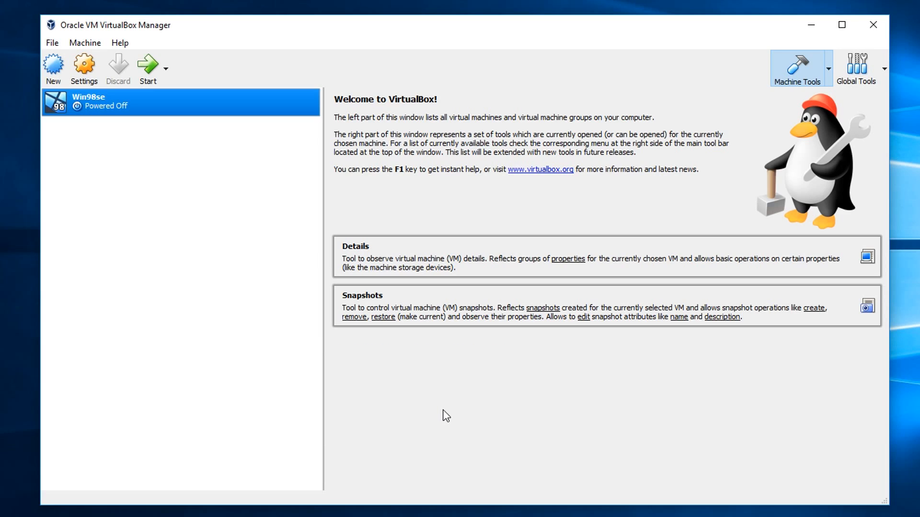
# - Open a Windows command prompt by running cmd
pyautogui.press('super+r')
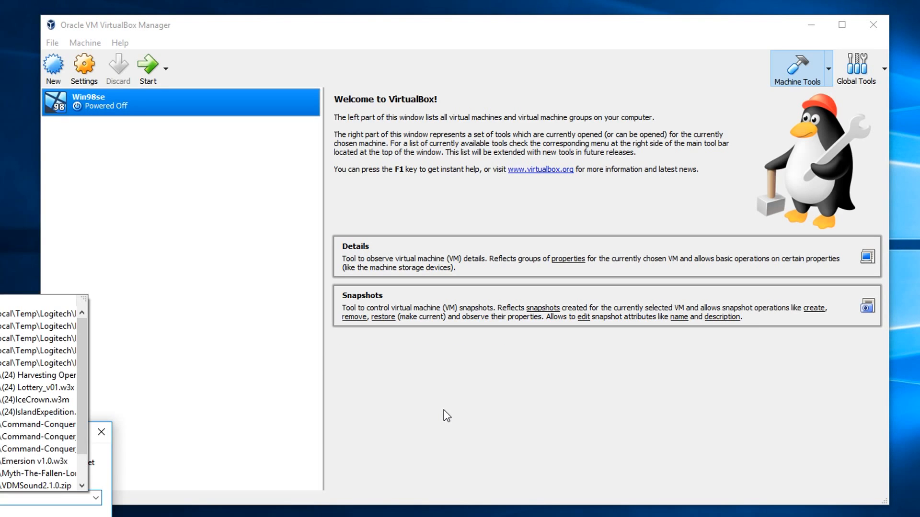
pyautogui.write('cmd')
pyautogui.press('Return')
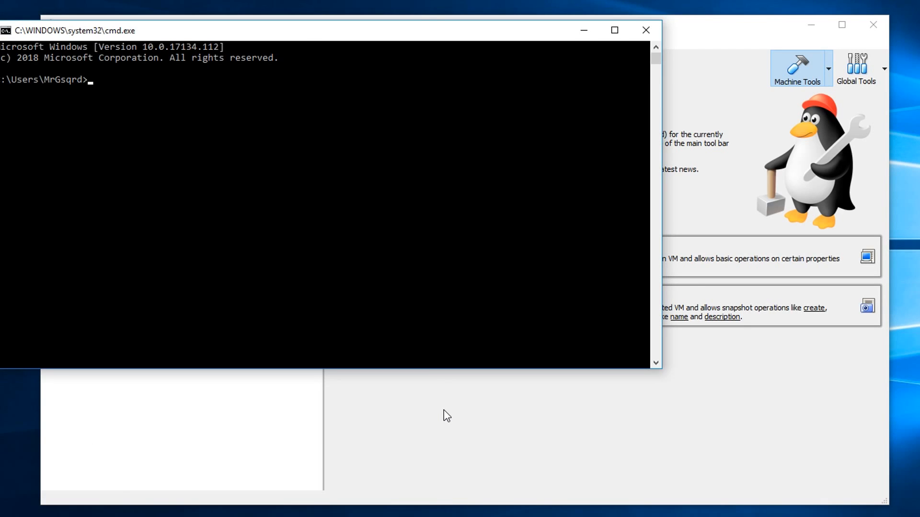
# - Run "%ProgramFiles%\Oracle\VirtualBox\VBoxManage.exe" setextradata "Win98se" VBoxInternal/USB/HidMouse/0/Config/CoordShift 0 in the command prompt
pyautogui.moveTo(224, 30); pyautogui.dragTo(276, 160)
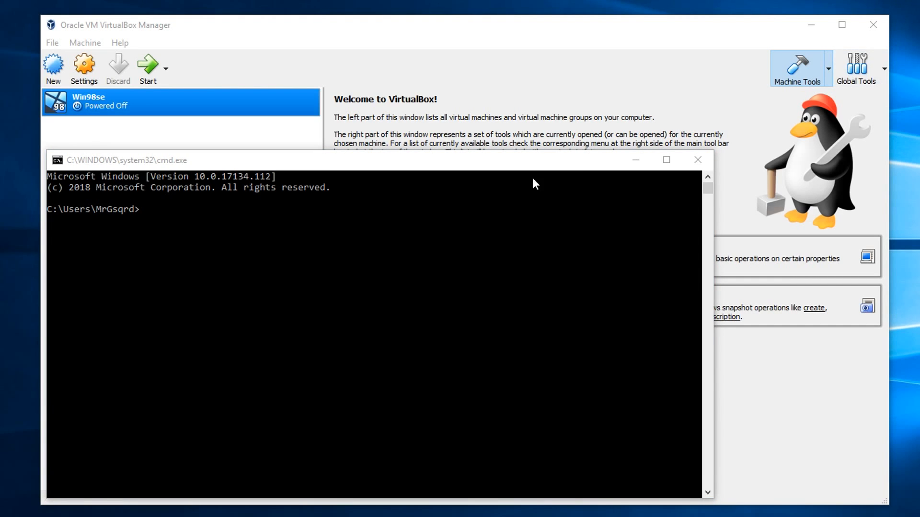
pyautogui.click(451, 227)
pyautogui.write('"%ProgramFiles%\\Oracle\\VirtualBox\\VBoxManage.exe" setextradata "Win98se" VBoxInternal/USB/HidMouse/0/Config/CoordShift 0')
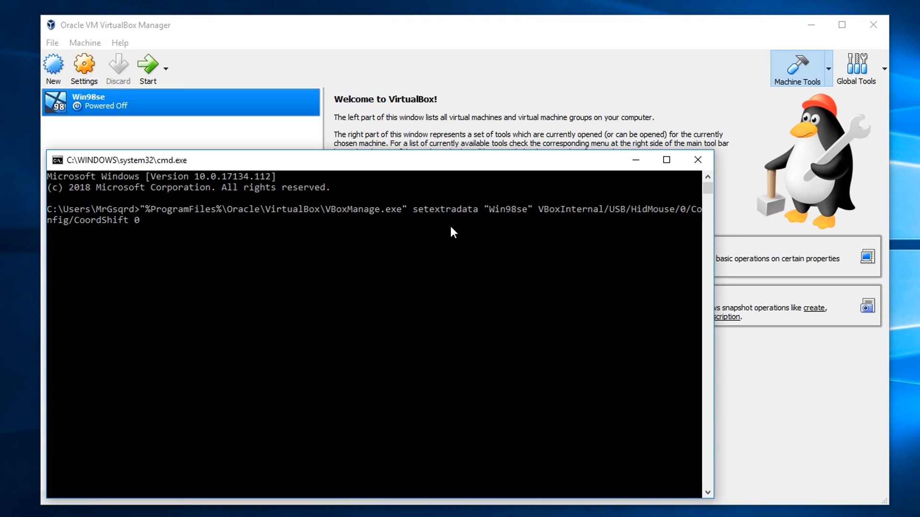
pyautogui.press('Return')
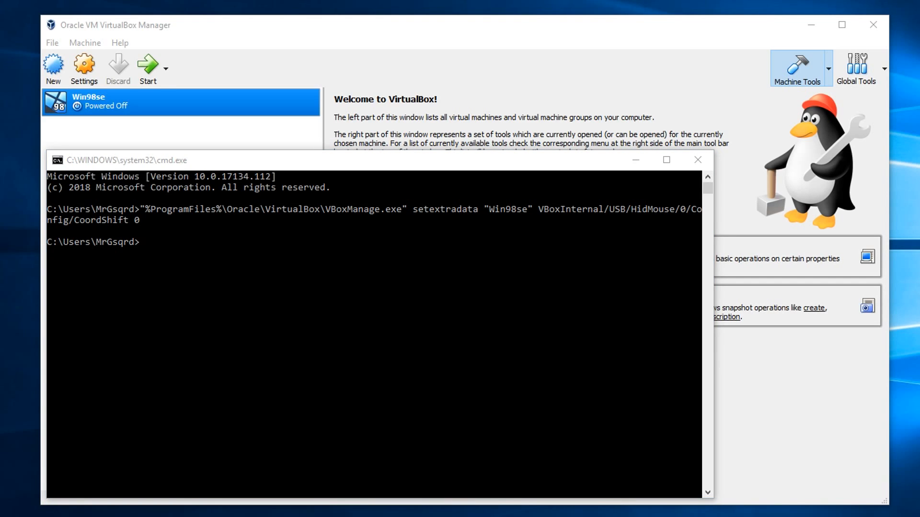
# - Run "%ProgramFiles%\Oracle\VirtualBox\VBoxManage.exe" modifyvm "Win98se" --cpu-profile "Intel Core i7-3960X" to set the machine's CPU profile
pyautogui.click(338, 316)
pyautogui.write('"%ProgramFiles%\\Oracle\\VirtualBox\\VBoxManage.exe" modifyvm "Win98se" --cpu-profile "Intel Core i7-3960X"')
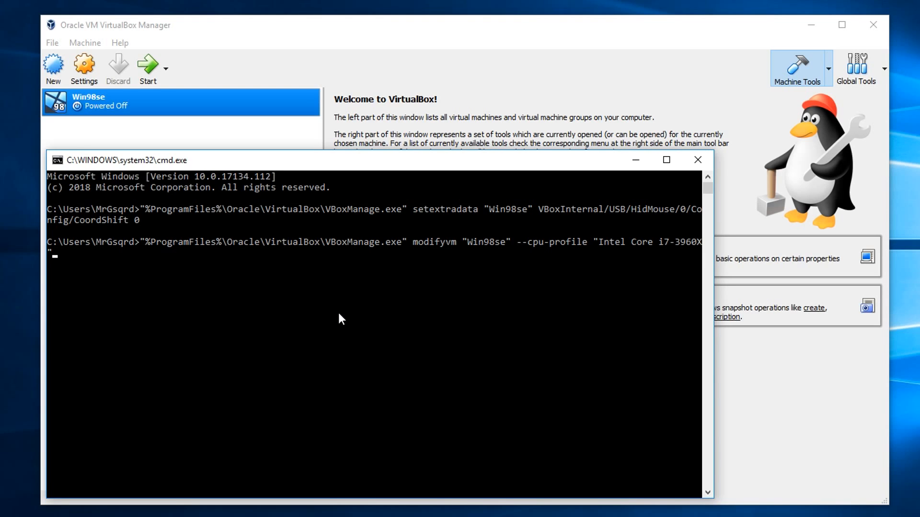
pyautogui.press('Return')
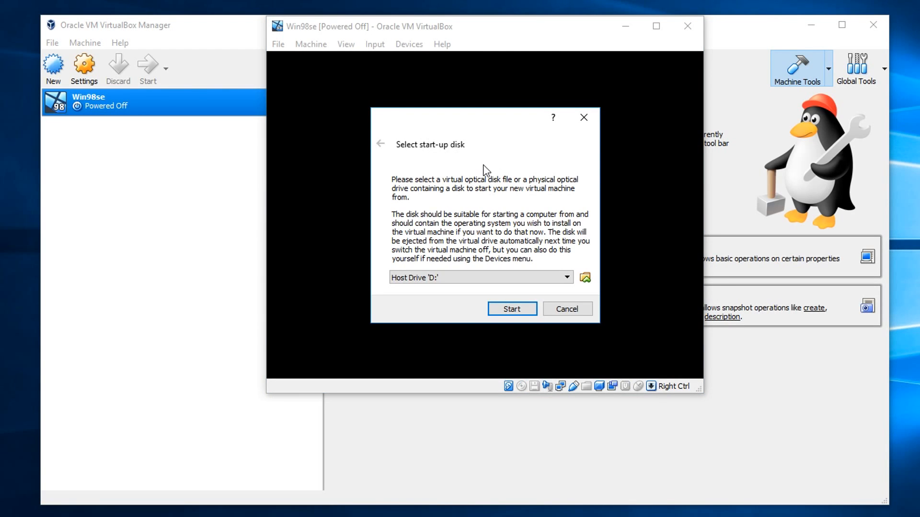
# - Choose Windows 98 Second Edition.iso as the start-up disk and start the Win98se virtual machine from it
pyautogui.click(584, 277)
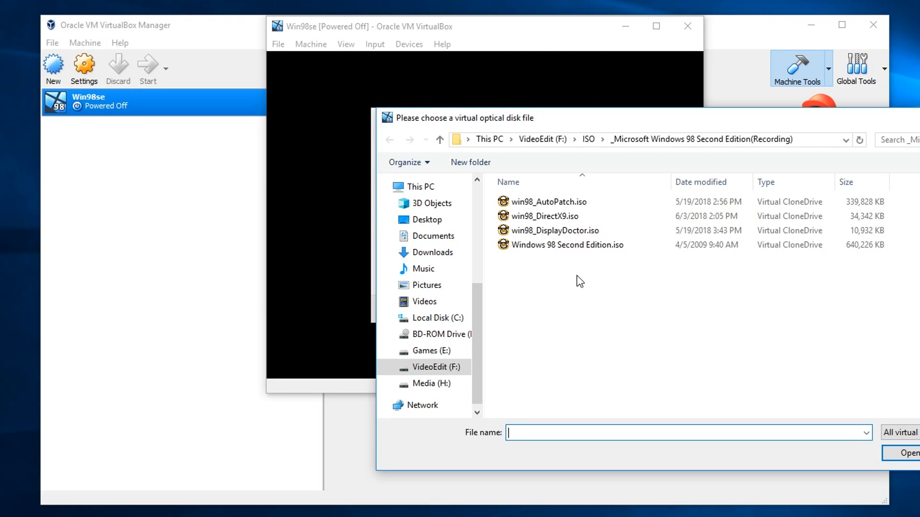
pyautogui.click(539, 247)
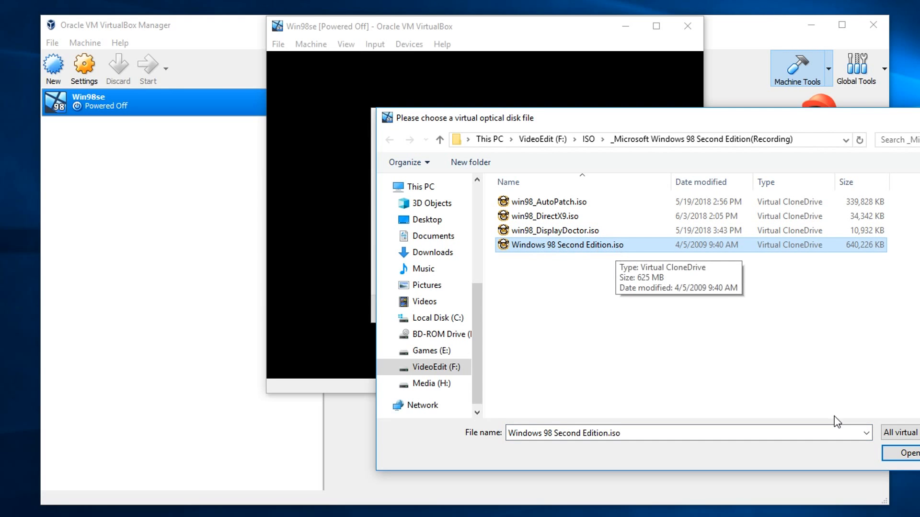
pyautogui.click(907, 453)
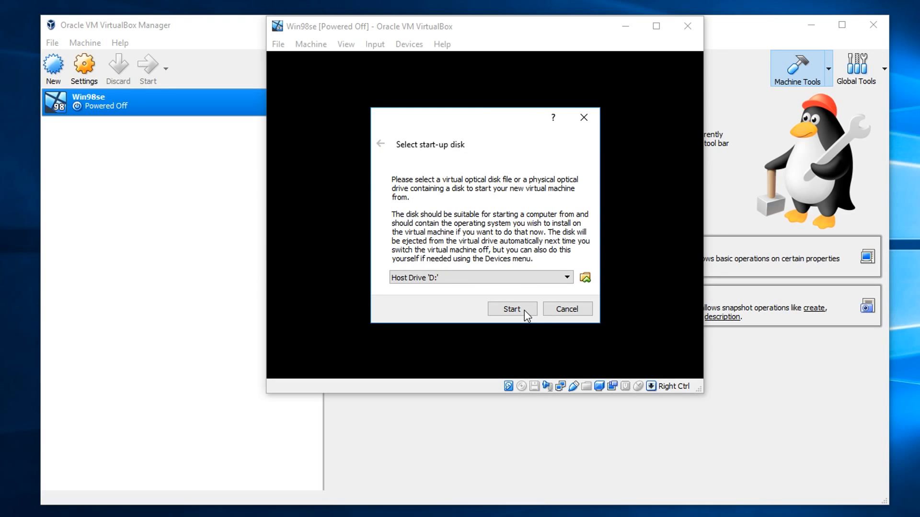
pyautogui.click(511, 309)
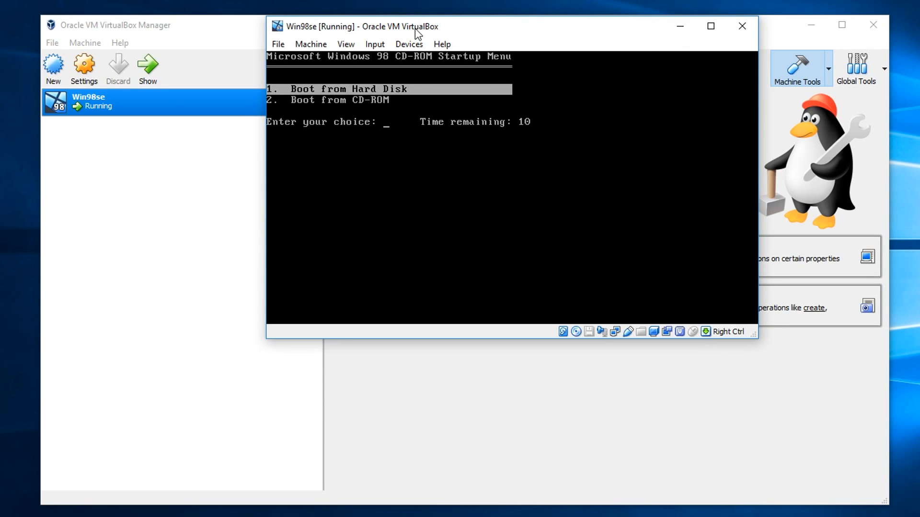
# - Boot the virtual machine from CD-ROM and start Windows 98 Setup from CD-ROM
pyautogui.press('Down')
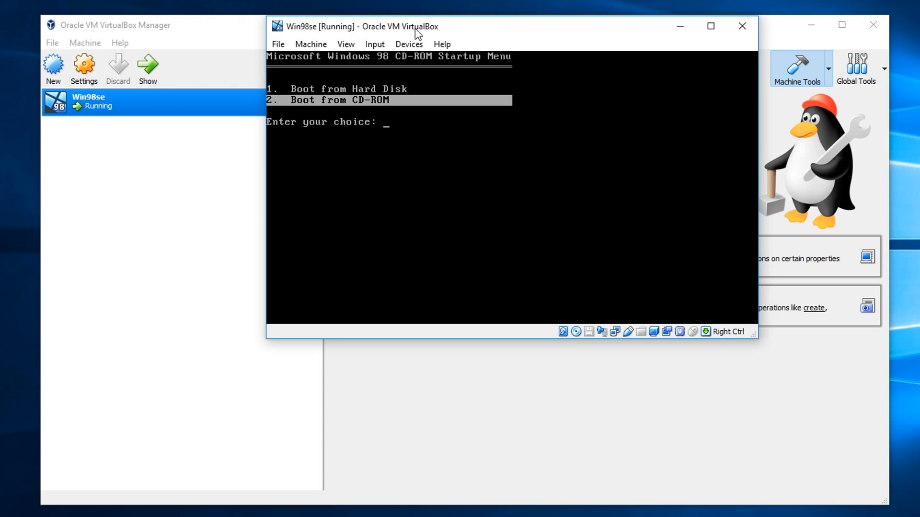
pyautogui.press('Return')
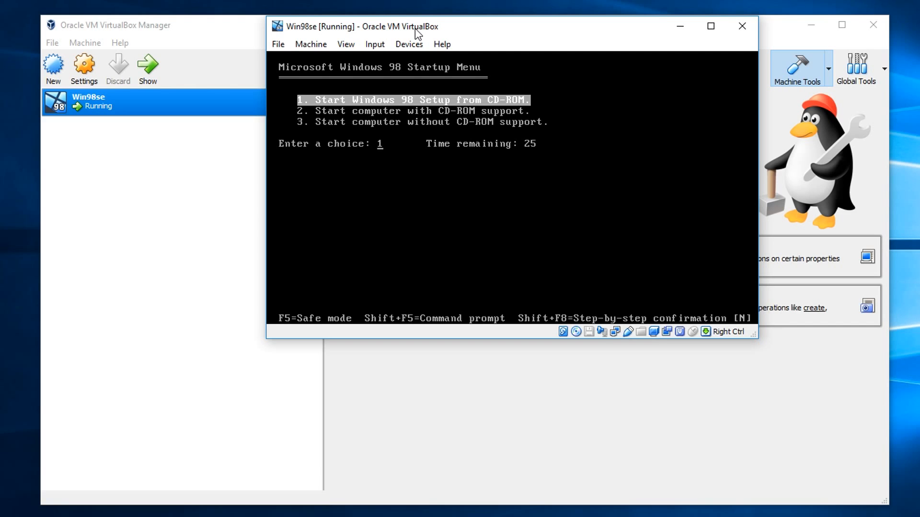
pyautogui.press('Return')
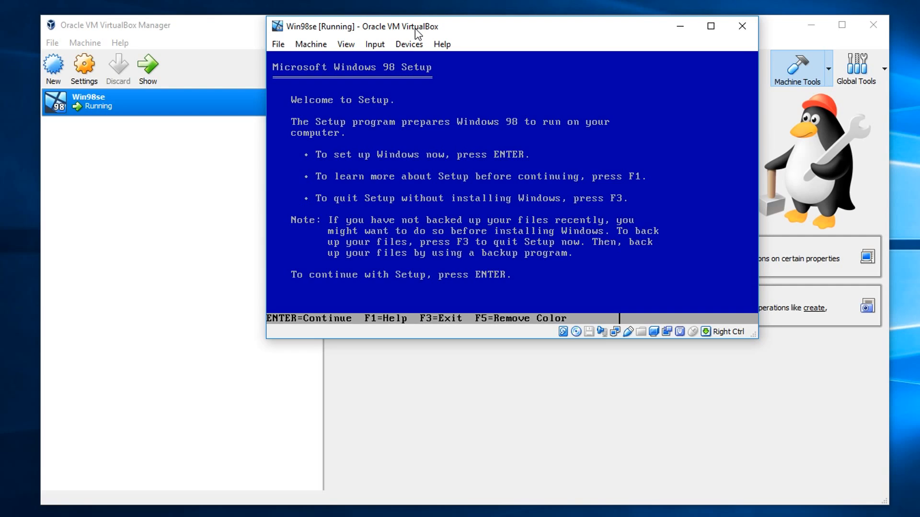
# - Continue Windows 98 Setup, have it configure the unallocated disk space, and select the option to enable large disk support
pyautogui.press('Return')
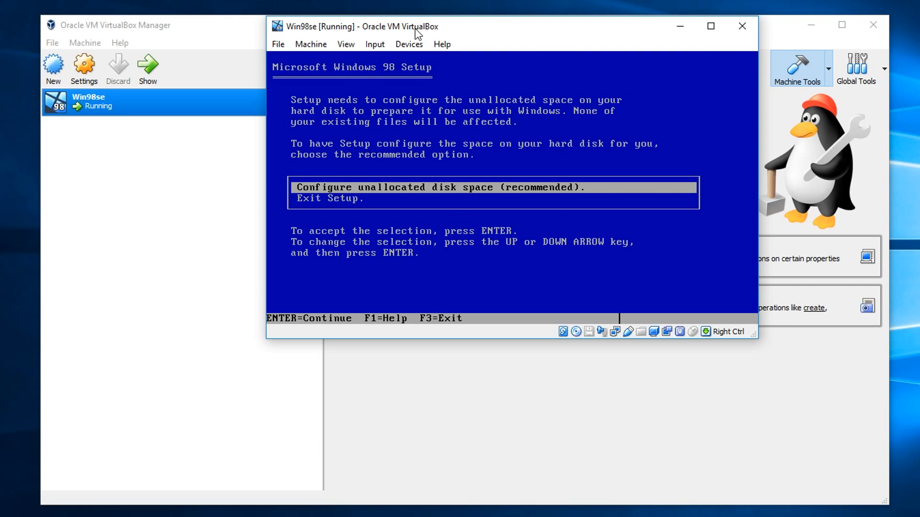
pyautogui.press('Return')
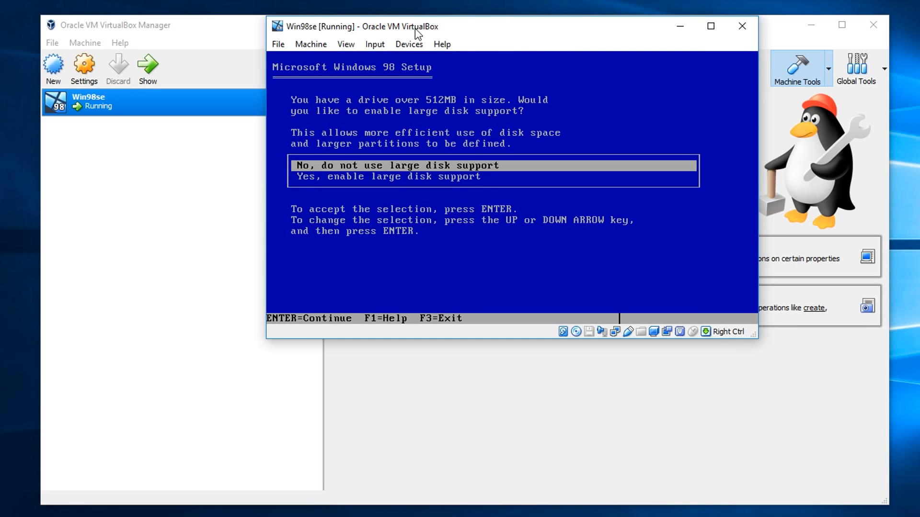
pyautogui.press('Down')
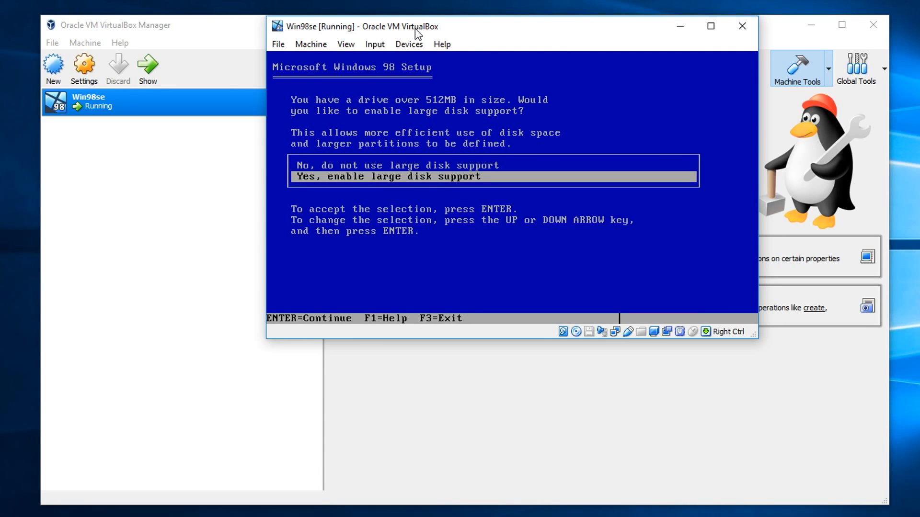